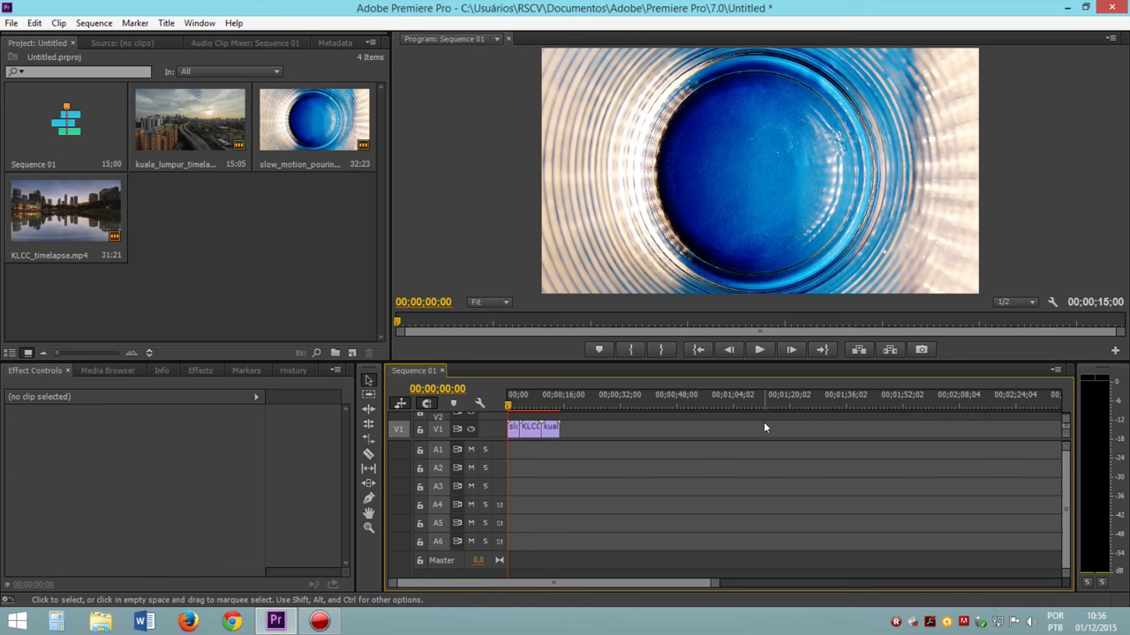
Step: Select the three V1 clips and preview Sequence 01, stopping near 00;00;13;28
left_click_drag(625, 460, 500, 410)
left_click(766, 350)
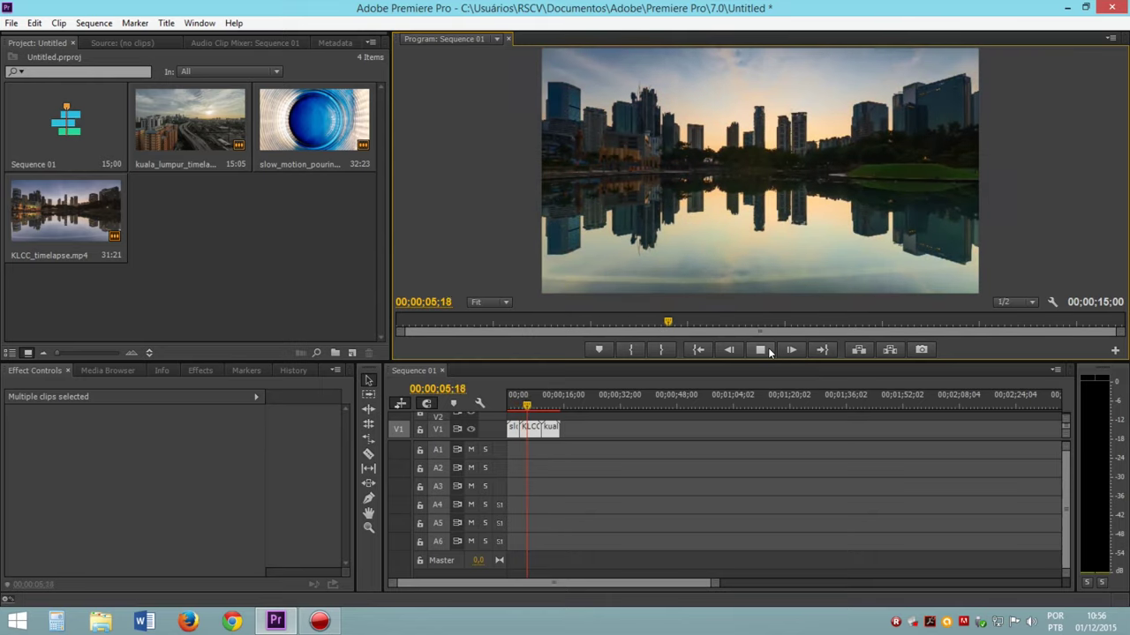
left_click(732, 511)
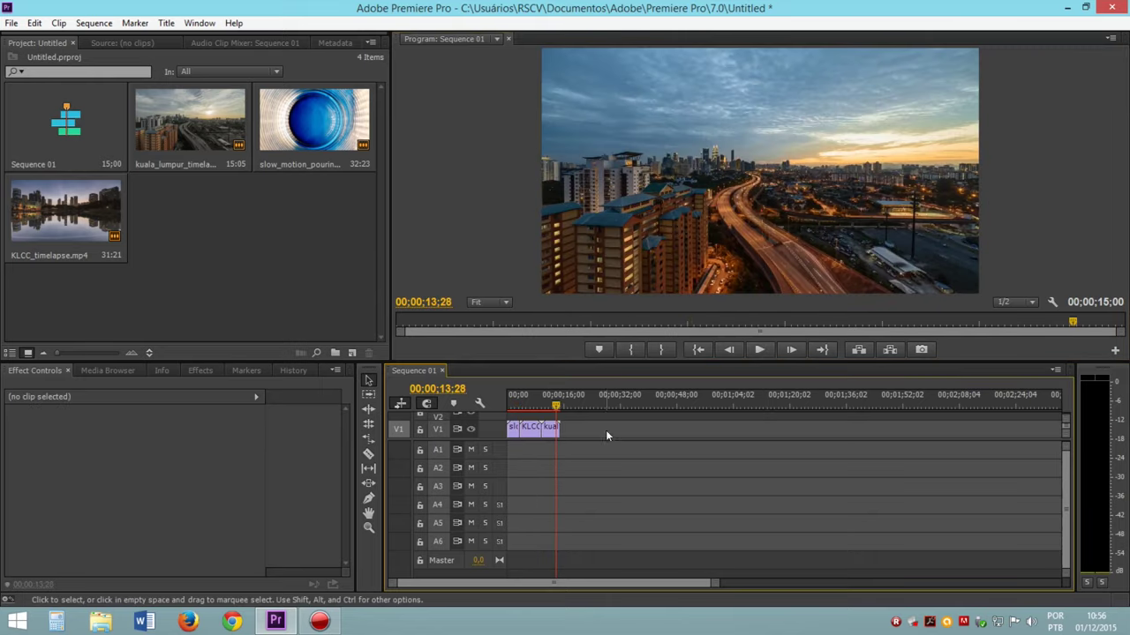
left_click(10, 24)
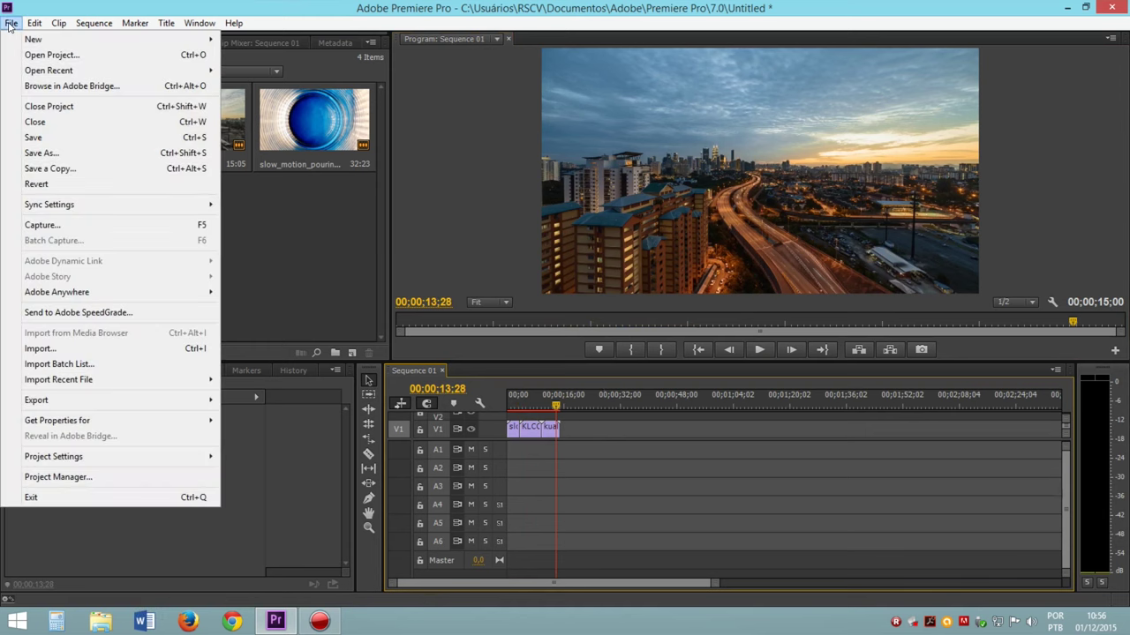
Step: Open the media export settings for Sequence 01 and rewind the export preview to the start
mouse_move(70, 404)
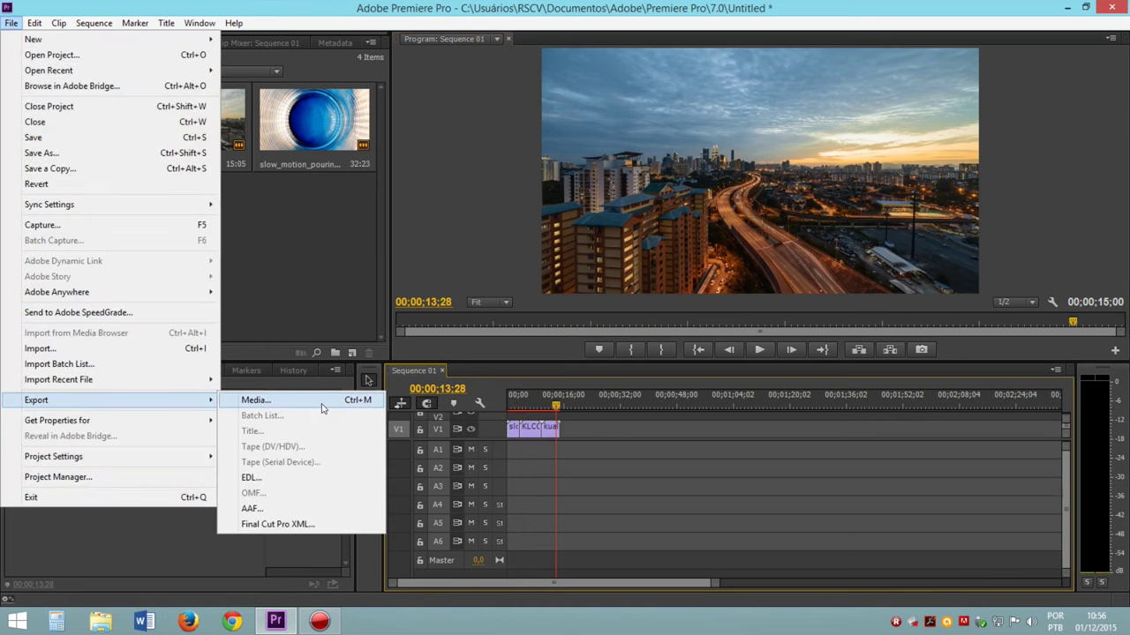
left_click(255, 400)
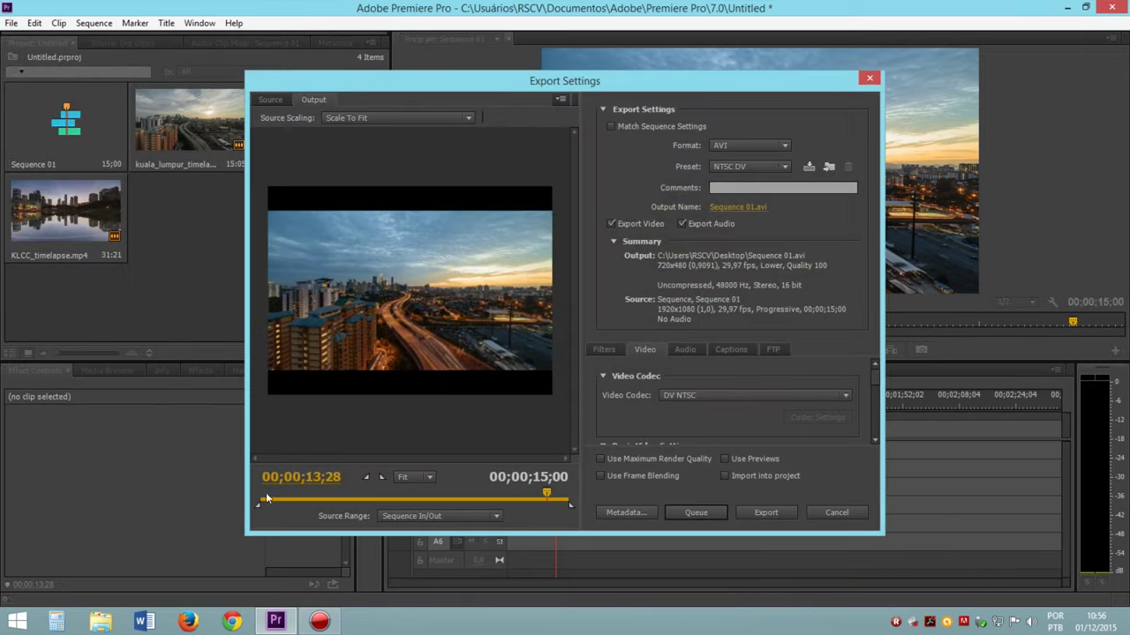
left_click_drag(546, 494, 237, 473)
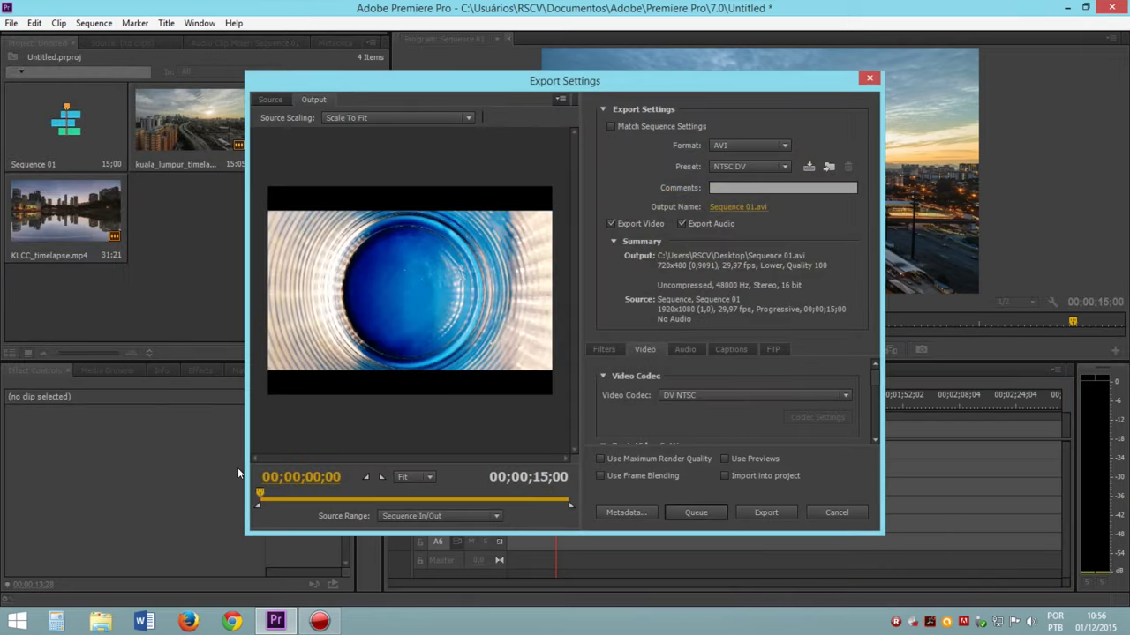
left_click(741, 145)
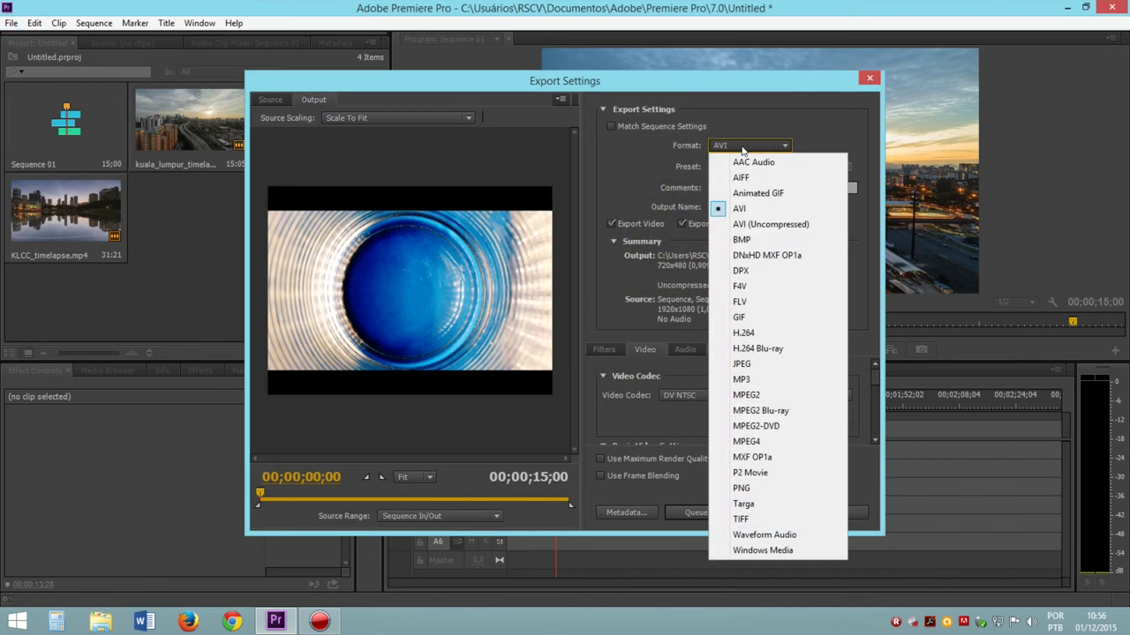
Step: Switch the export format from AVI to H.264 with the HD 1080p 29.97 preset
left_click(766, 333)
left_click(732, 166)
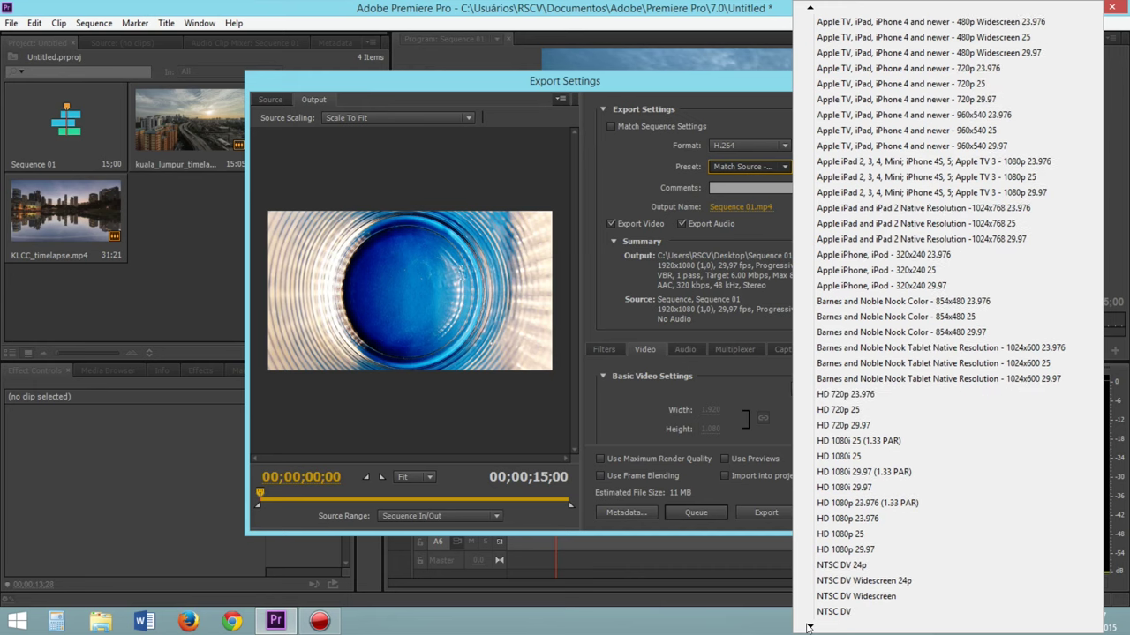
left_click(852, 549)
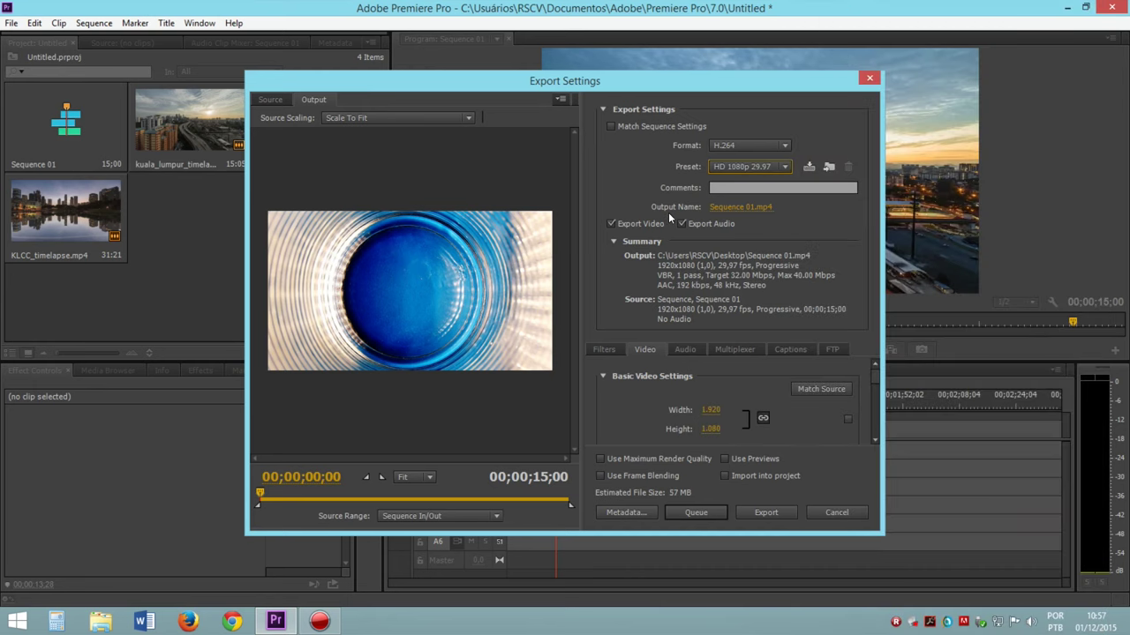
left_click(727, 207)
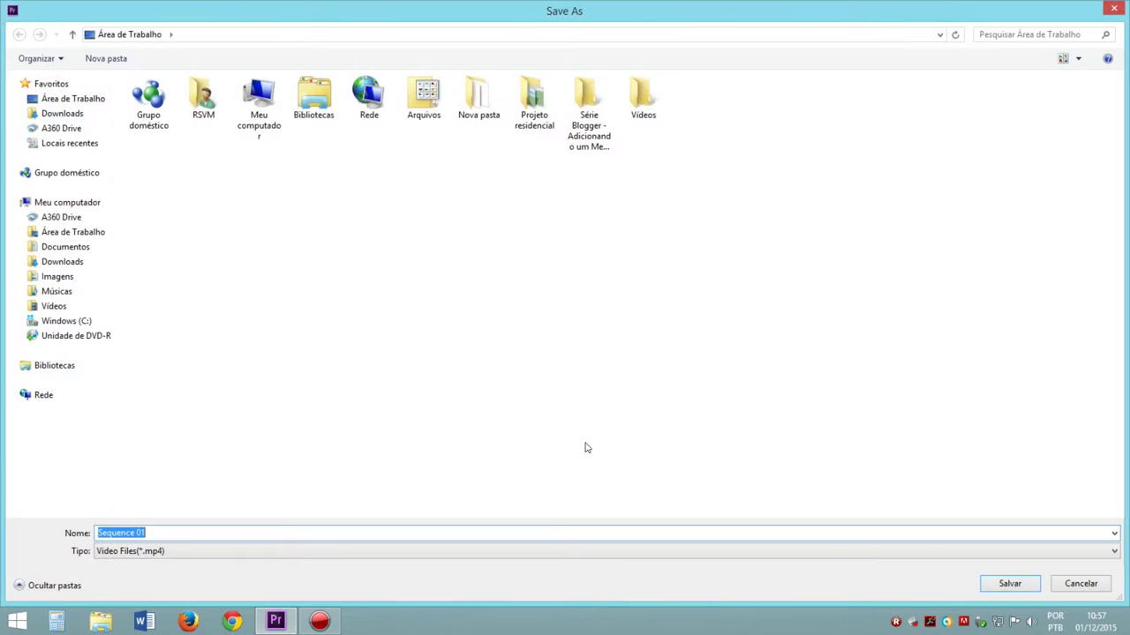
Step: Name the output file Video_exemplo on the Desktop and shift the export window left
type("Video-")
key("BackSpace")
type("_exem")
type("plo")
key("Return")
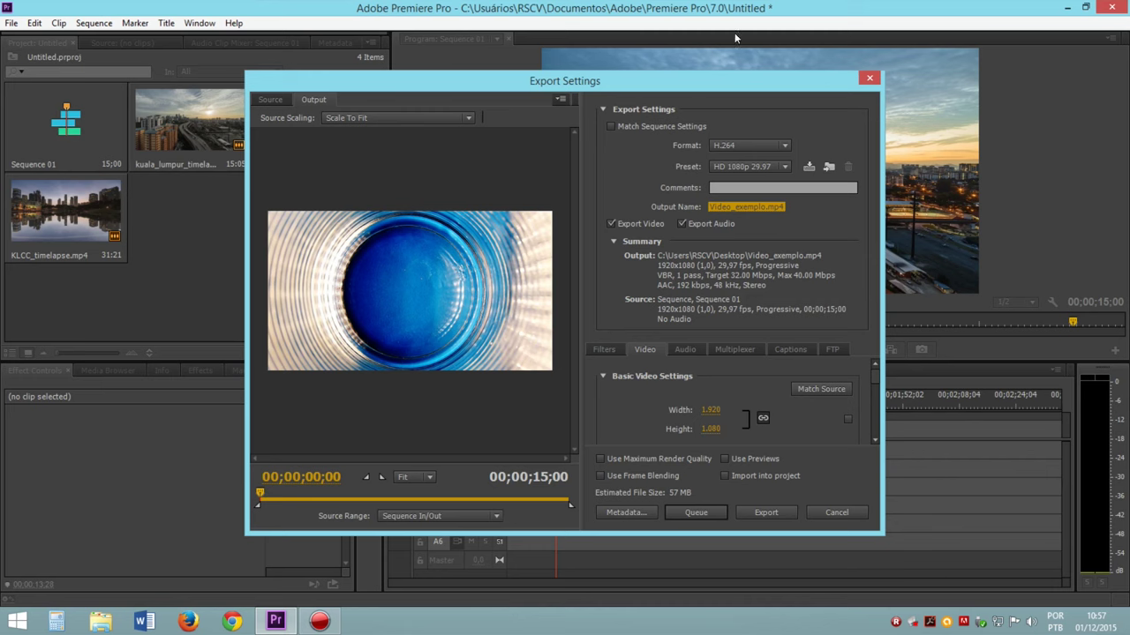
left_click_drag(706, 81, 406, 83)
Step: Keep audio export on, stretch the export window taller, and leave the preset as Custom
left_click(377, 226)
left_click(394, 228)
double_click(393, 77)
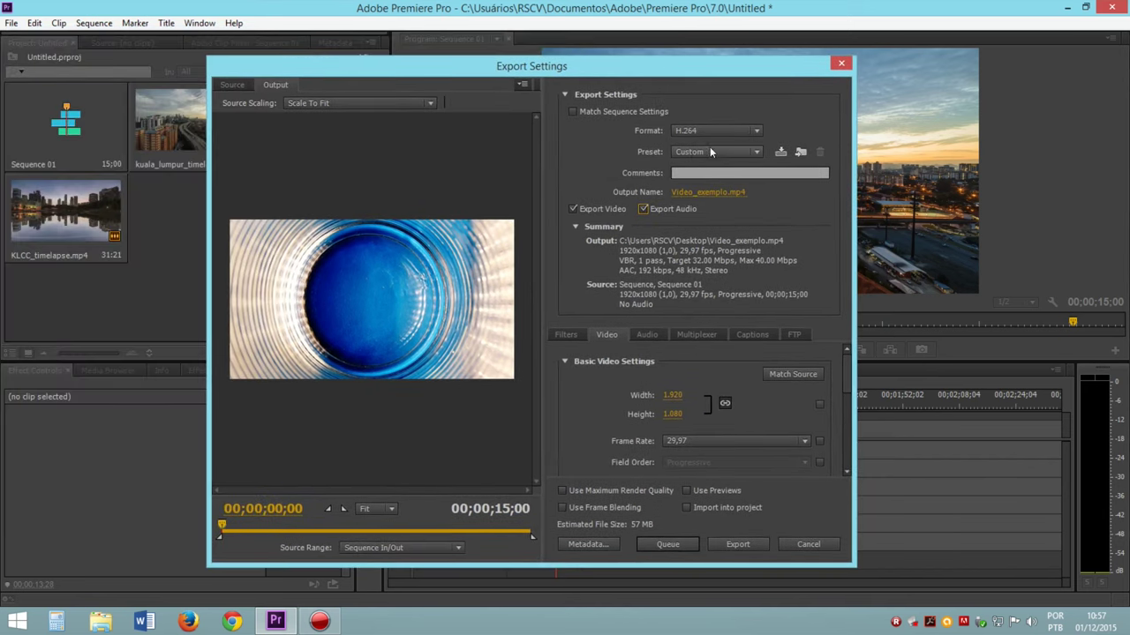
left_click(710, 152)
left_click(692, 150)
left_click(559, 335)
left_click(611, 335)
left_click(653, 336)
left_click(696, 335)
left_click(752, 336)
left_click(794, 335)
left_click(648, 336)
left_click(609, 338)
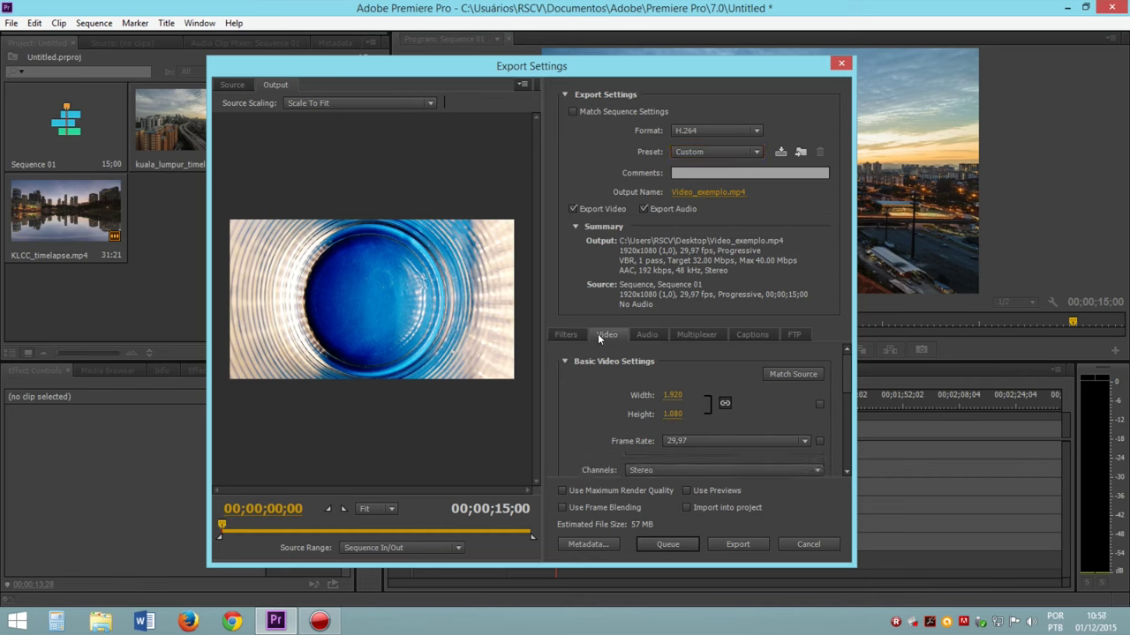
left_click_drag(846, 379, 844, 465)
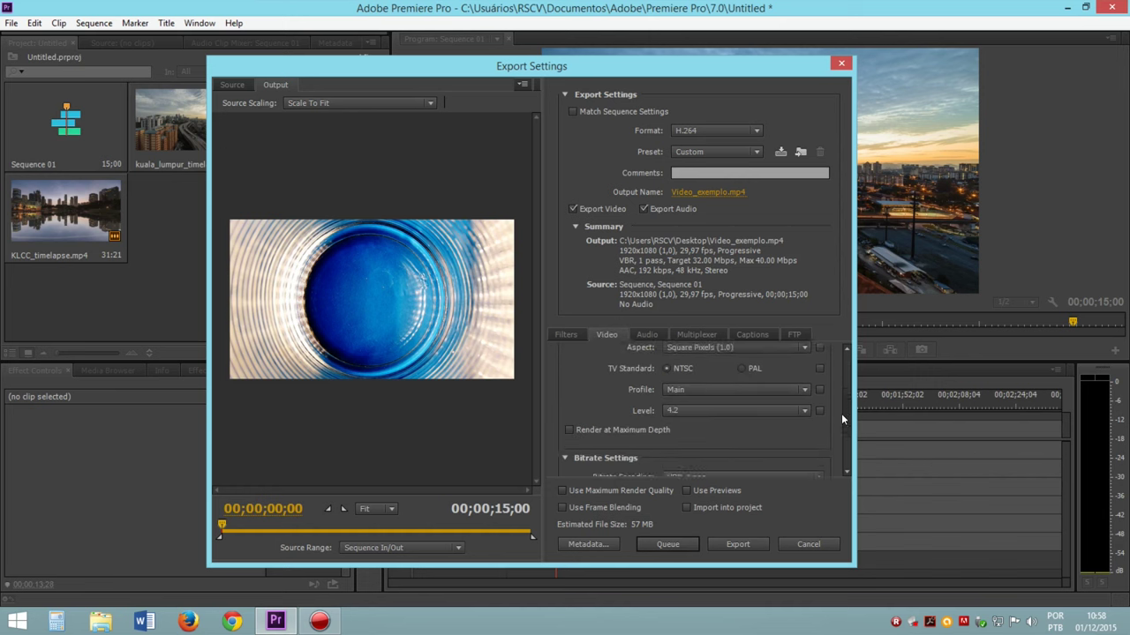
left_click_drag(845, 460, 842, 401)
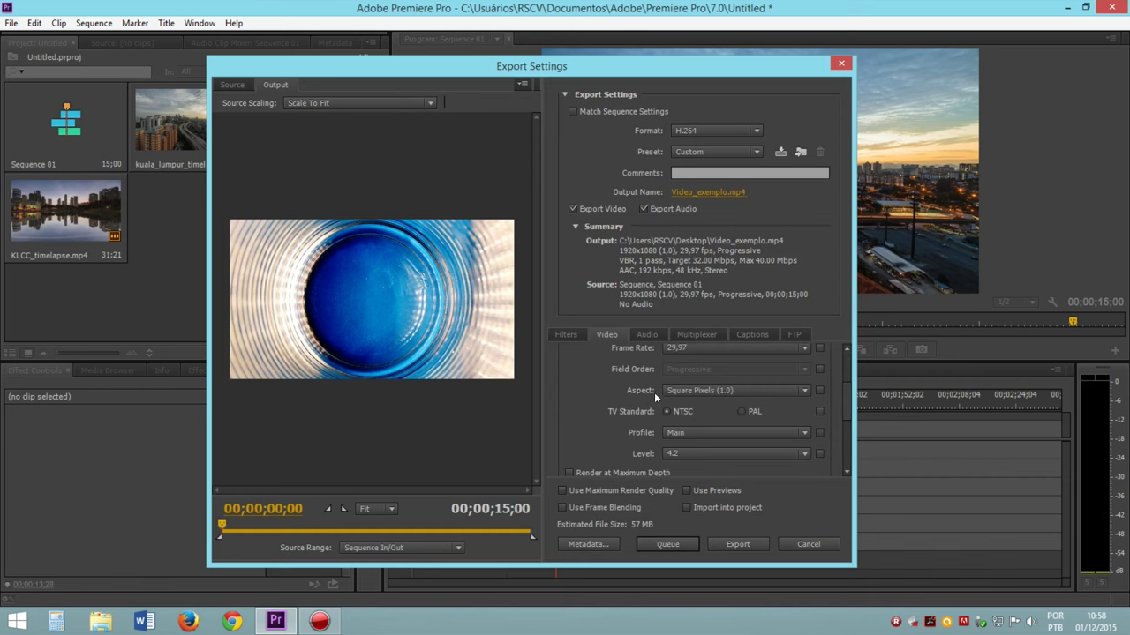
left_click_drag(845, 406, 842, 372)
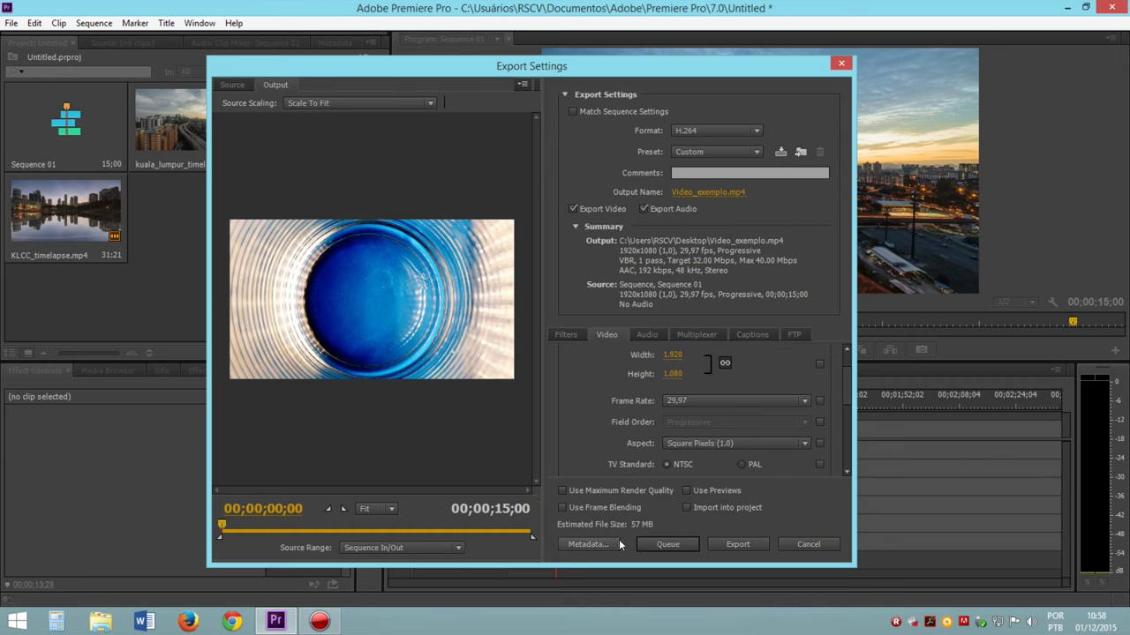
left_click(737, 547)
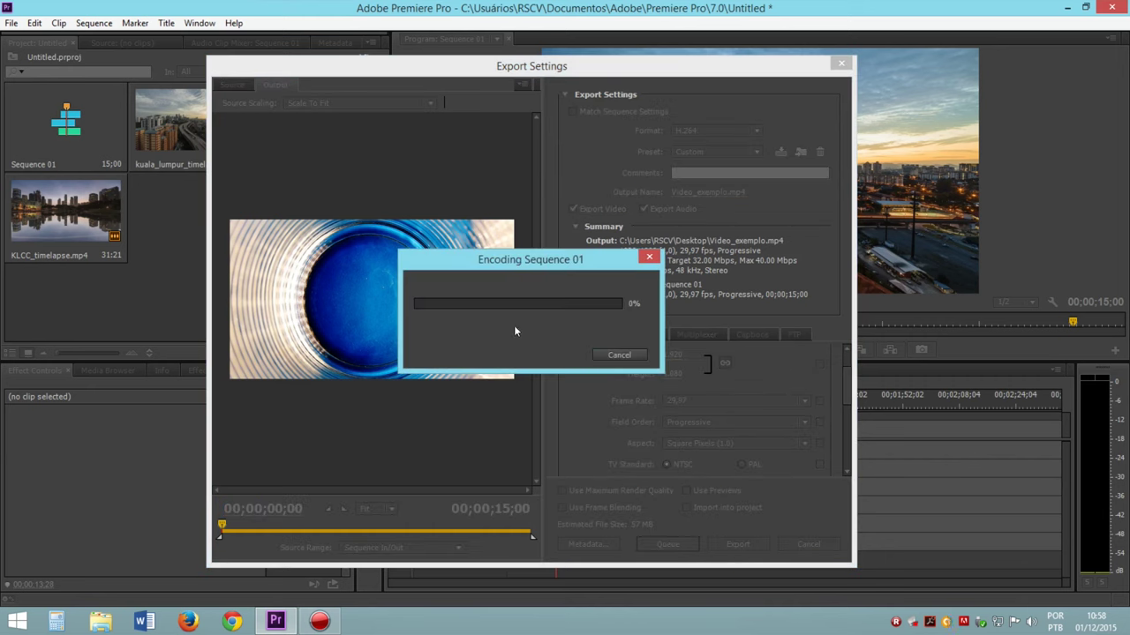
Step: Nudge the Encoding Sequence 01 progress window aside while the export runs
left_click_drag(545, 259, 556, 274)
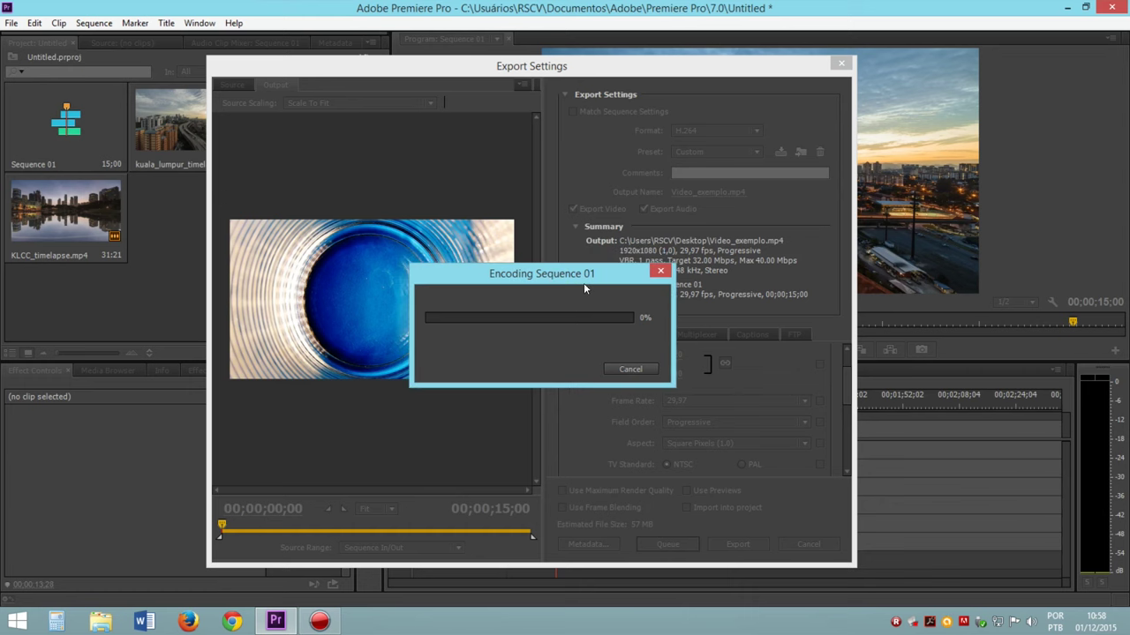